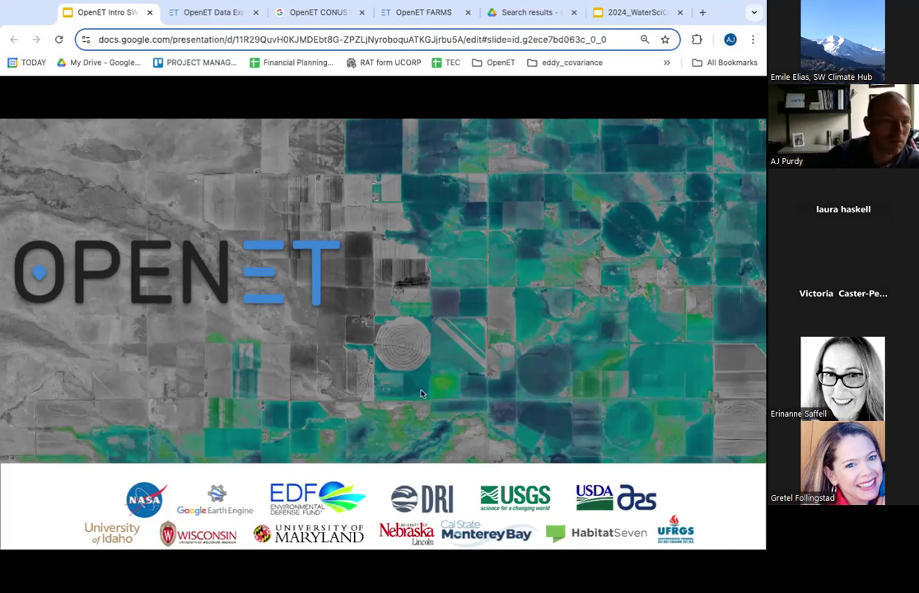
Present the OpenET intro slides from the title through evapotranspiration, coverage maps, field geodatabase and workflow to the data access overview
key(Right)
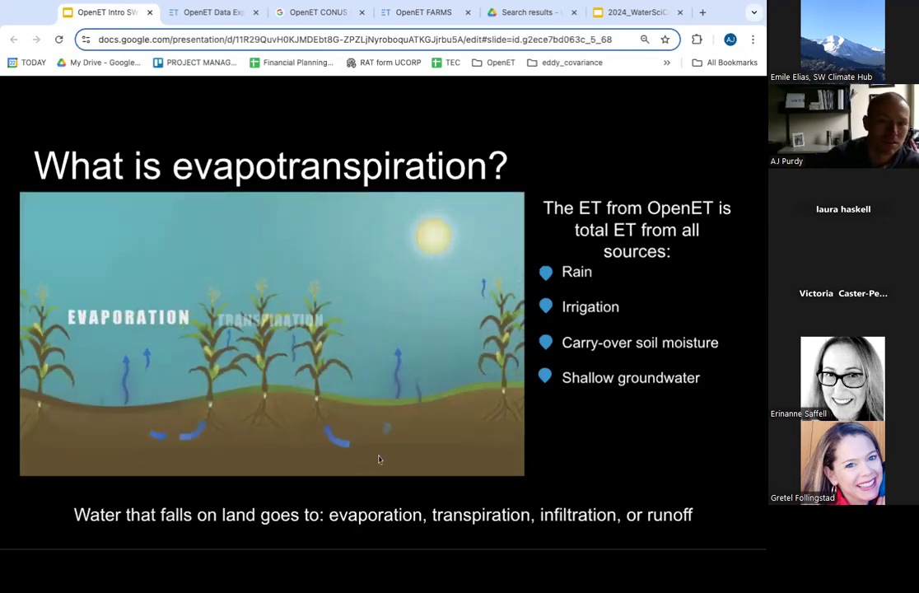
key(Right)
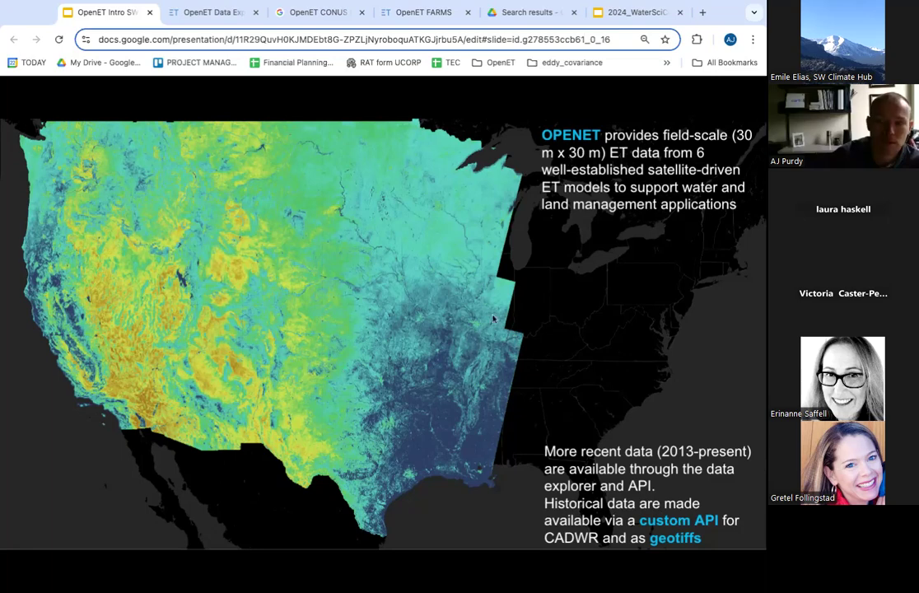
click(464, 354)
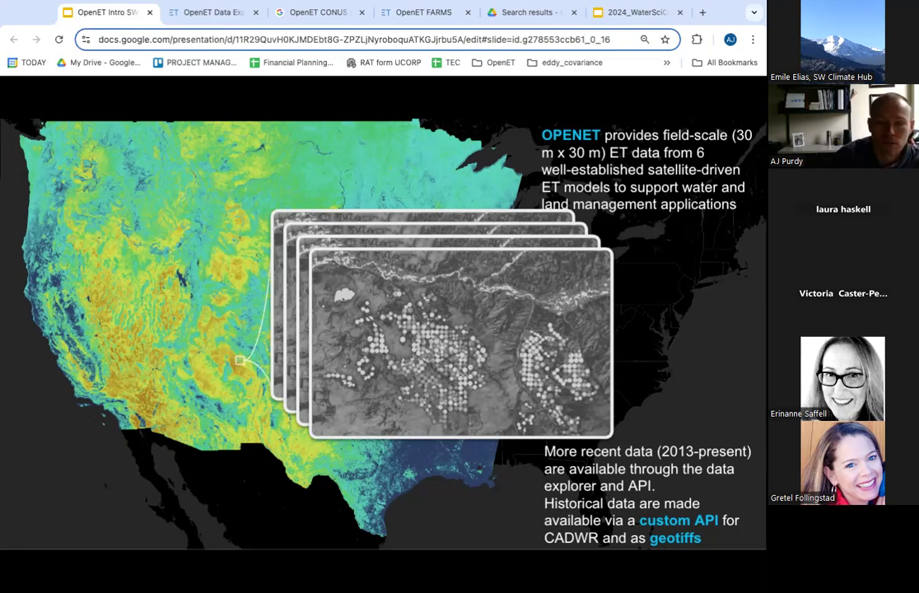
key(Right)
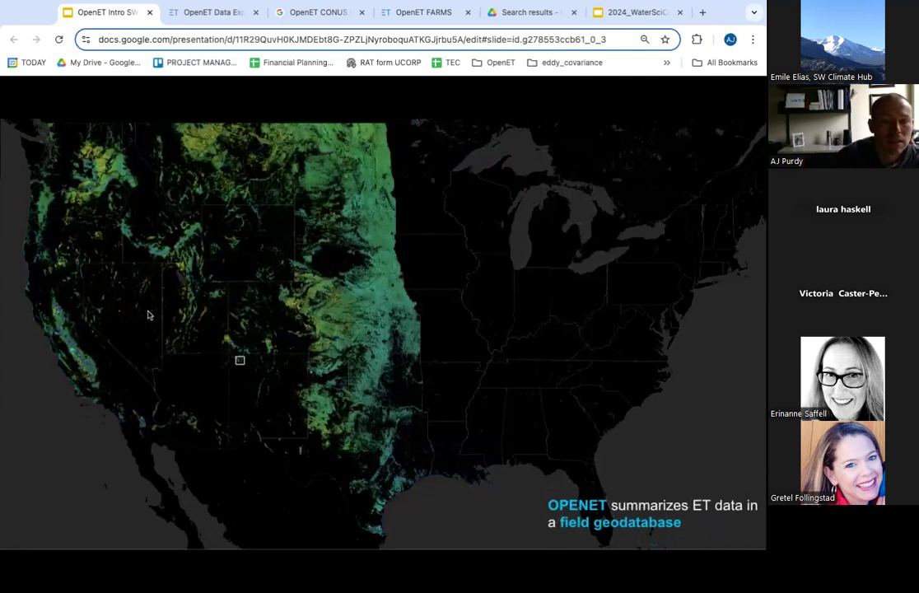
key(Right)
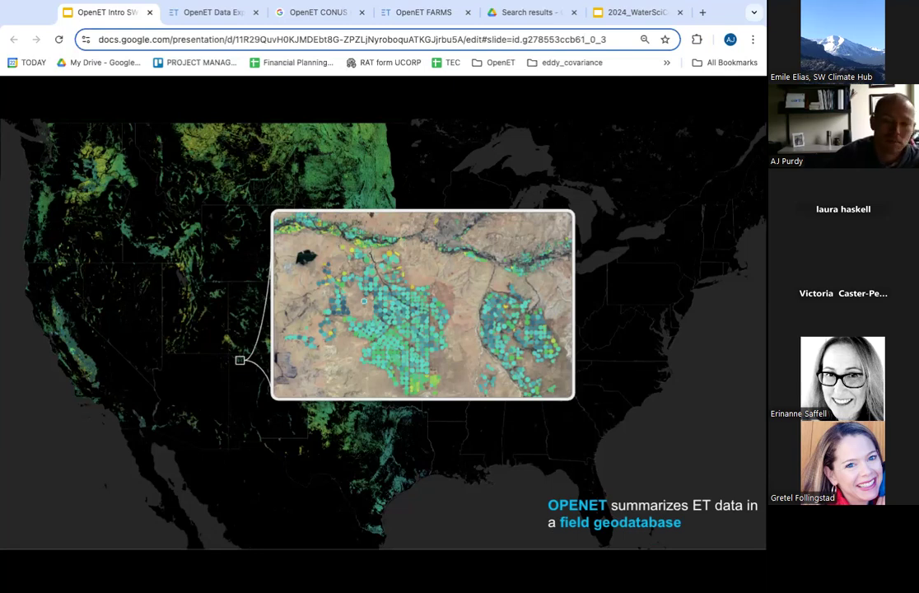
key(Right)
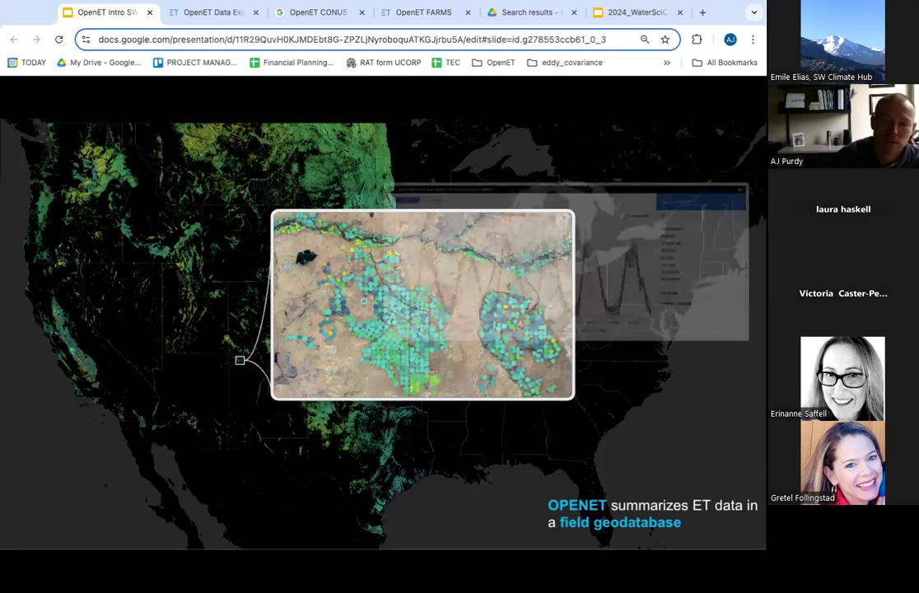
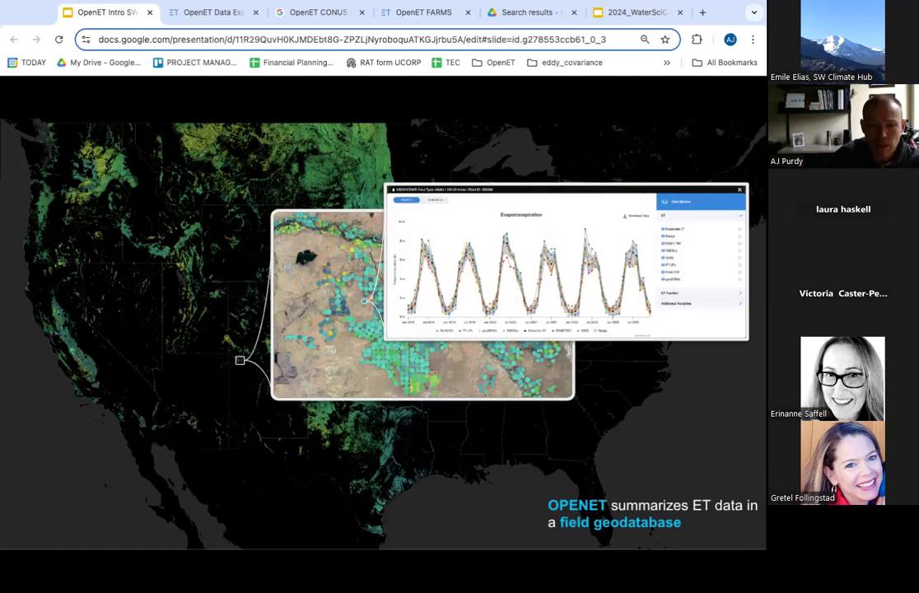
key(Right)
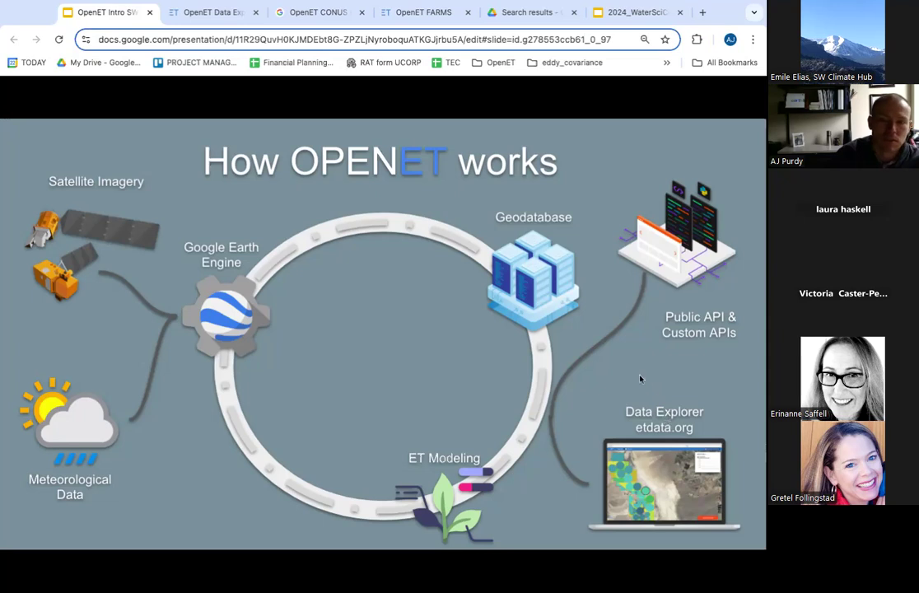
key(Right)
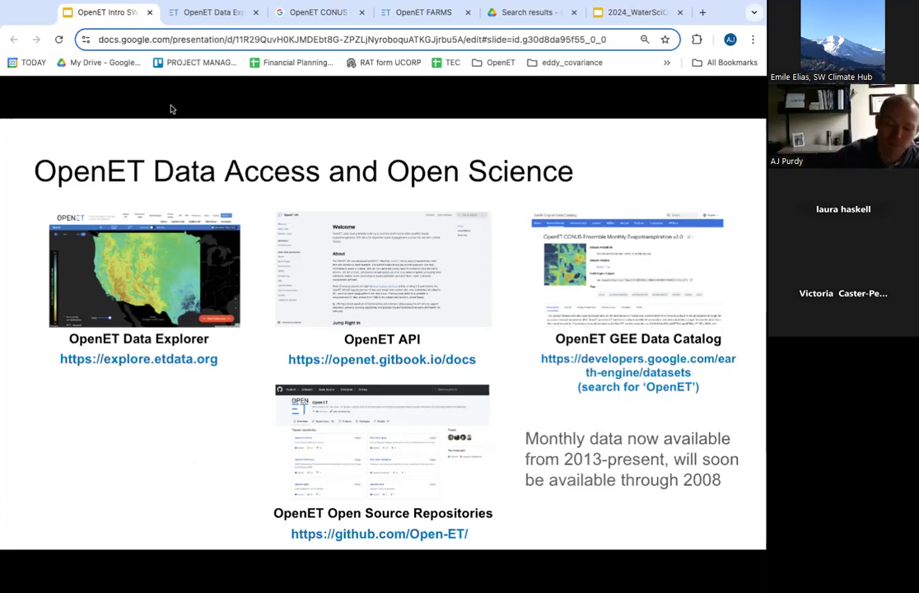
Switch to the OpenET Data Explorer and open its gridded data view
click(206, 15)
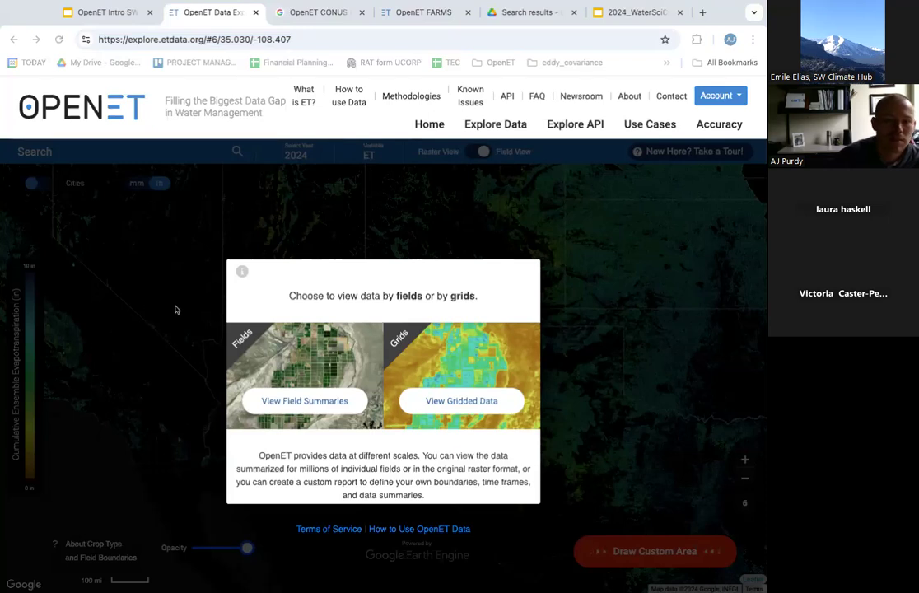
key(ctrl+l)
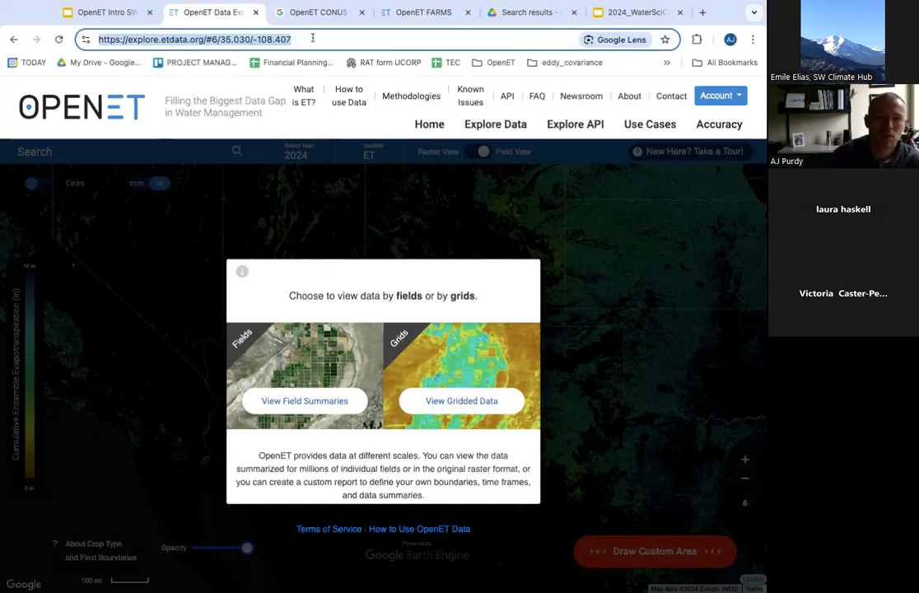
click(273, 37)
triple_click(272, 38)
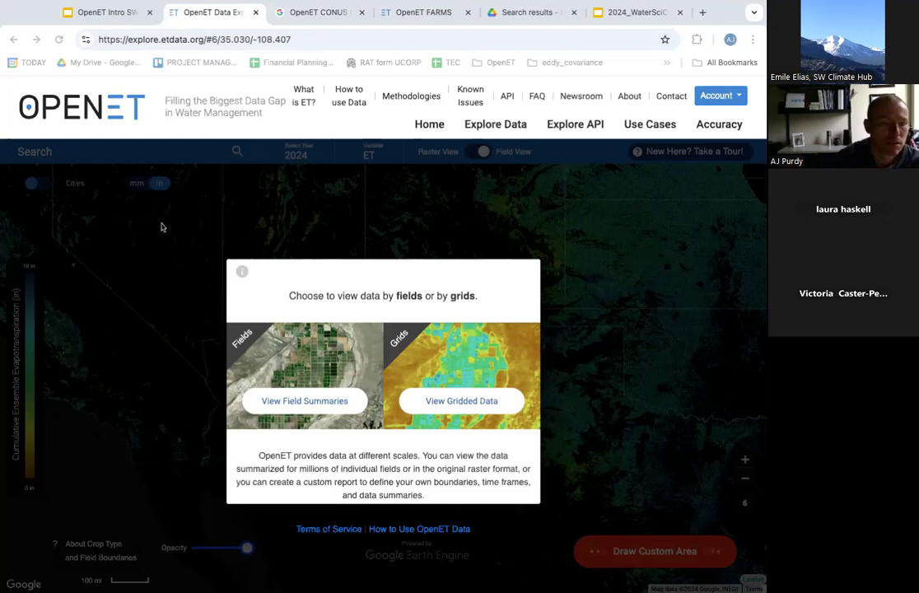
key(ctrl+l)
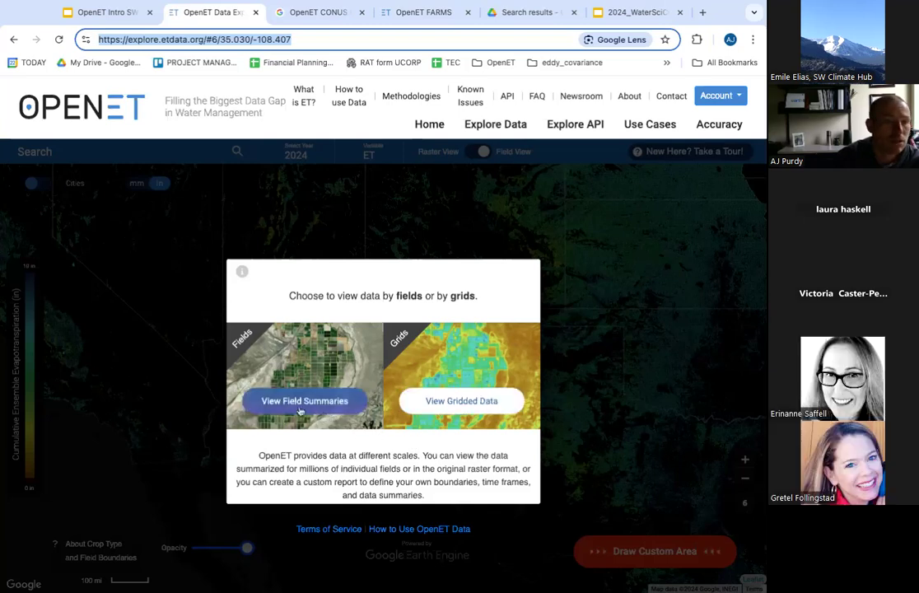
click(462, 412)
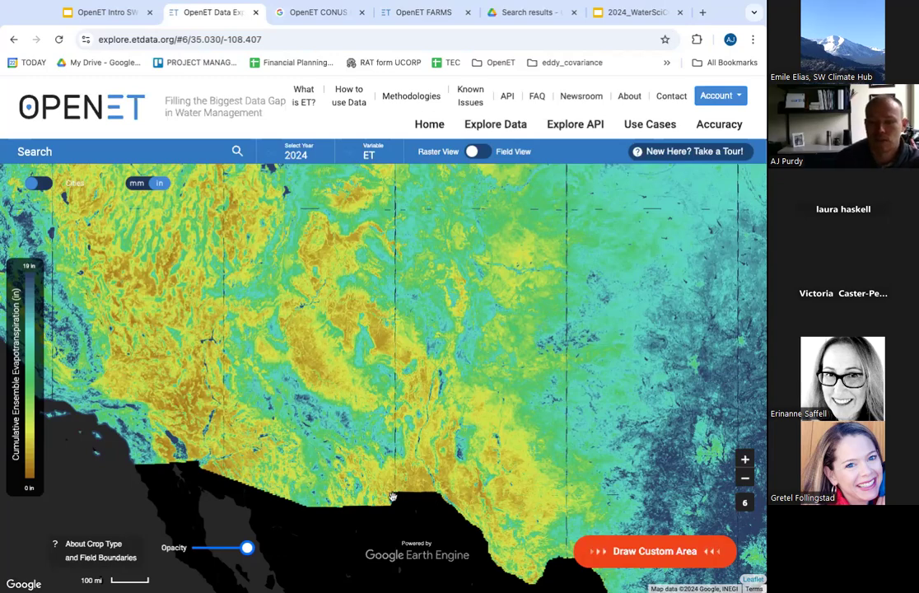
Examine the gridded evapotranspiration along the river valley down to field level, using the layer opacity to compare it with the basemap
scroll(394, 492, up, 2)
scroll(473, 441, up, 2)
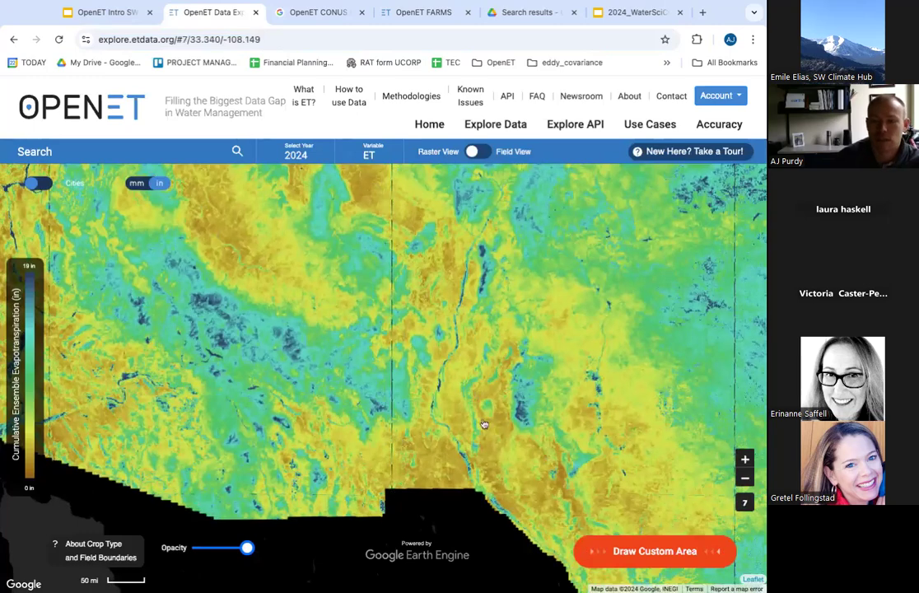
scroll(483, 422, up, 3)
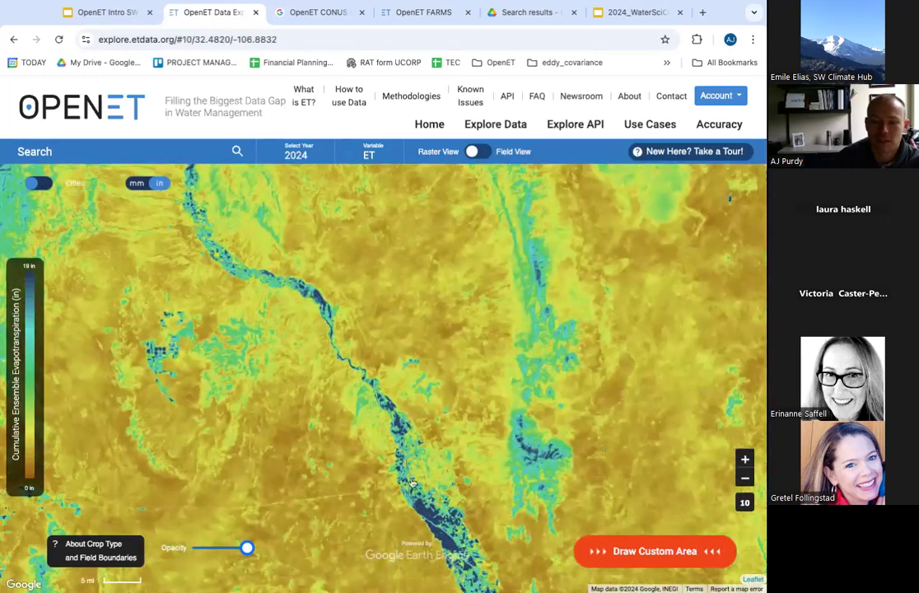
drag(410, 482, 272, 340)
scroll(272, 340, up, 1)
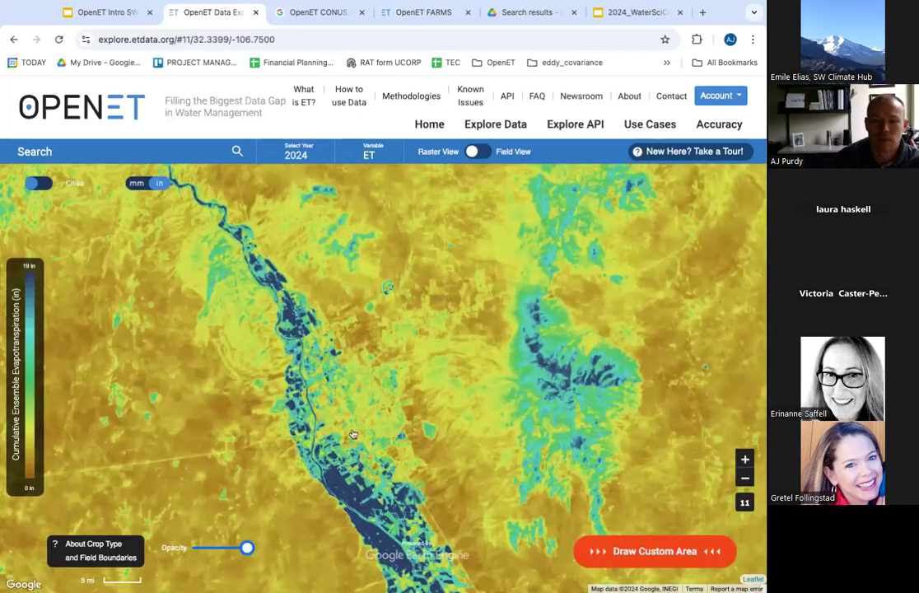
scroll(272, 340, up, 1)
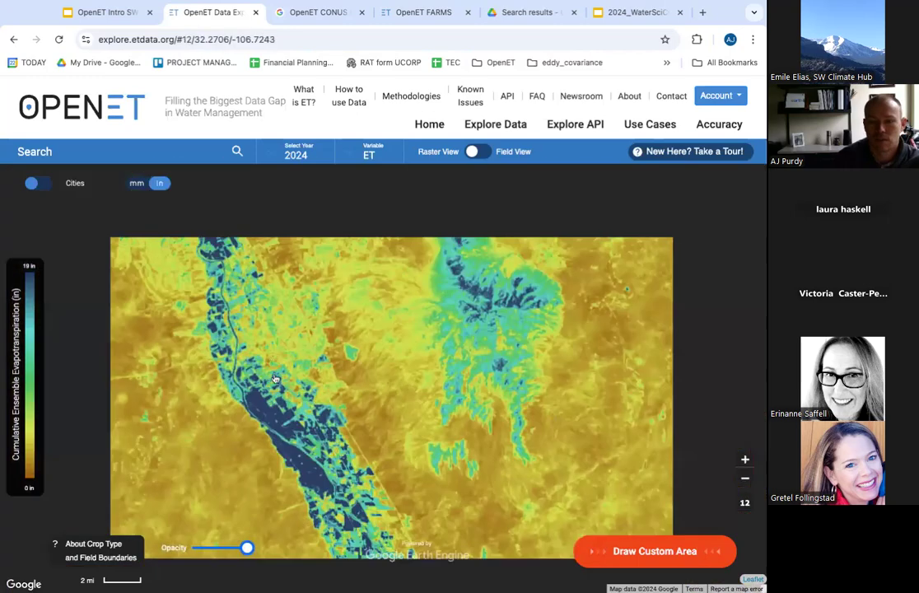
scroll(344, 419, down, 1)
drag(276, 378, 247, 290)
scroll(247, 290, up, 1)
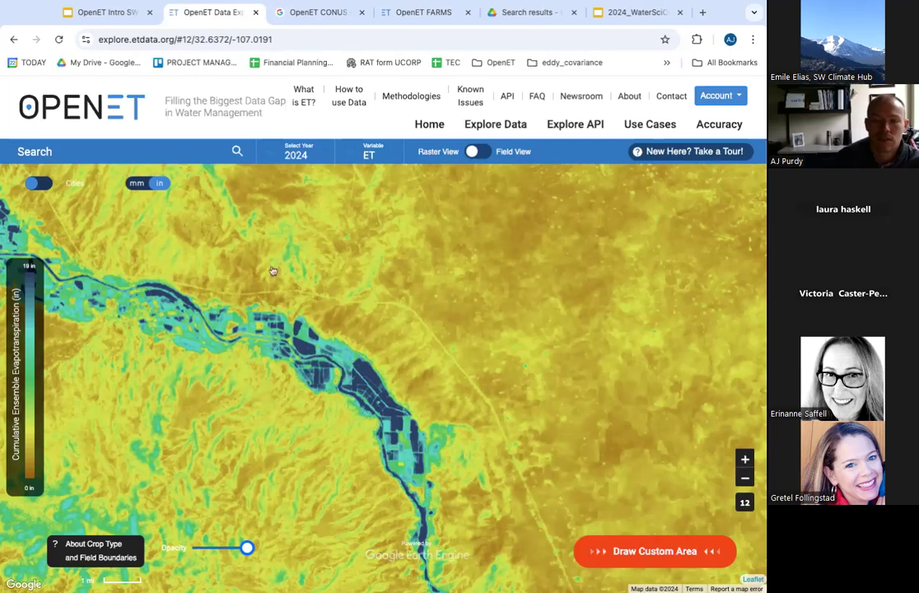
scroll(222, 330, up, 2)
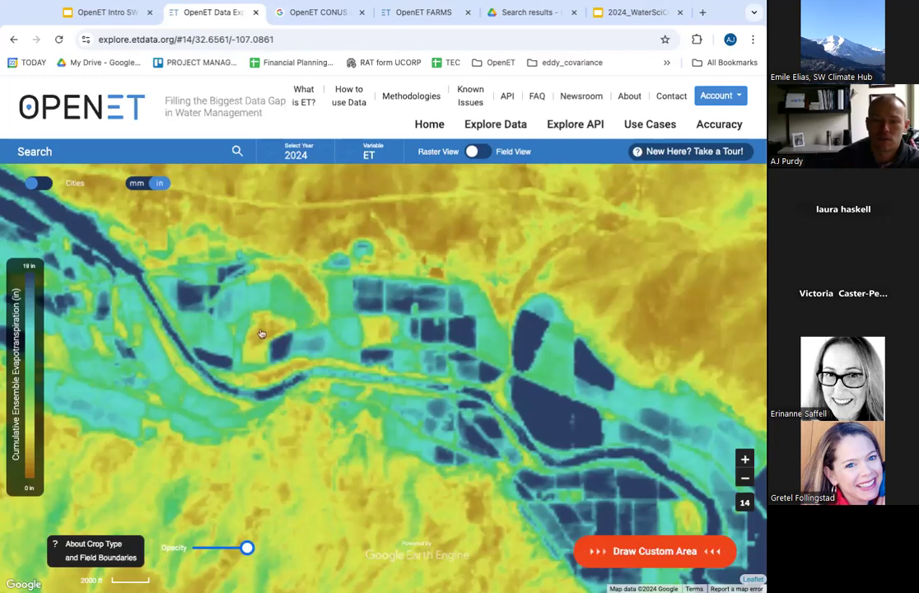
drag(247, 548, 199, 549)
click(246, 549)
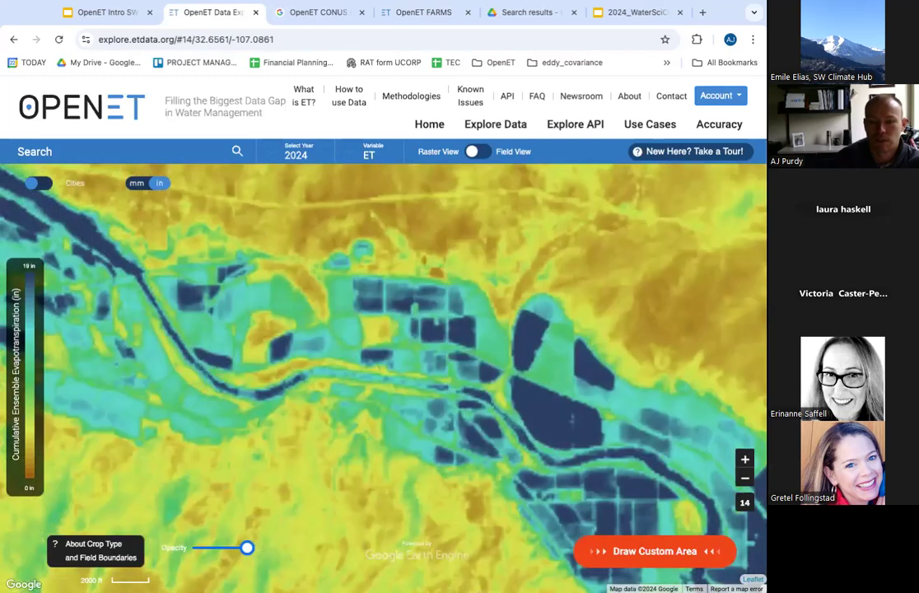
Open the evapotranspiration time series for a dark blue grid location north of the river and add the Range to its chart
click(197, 301)
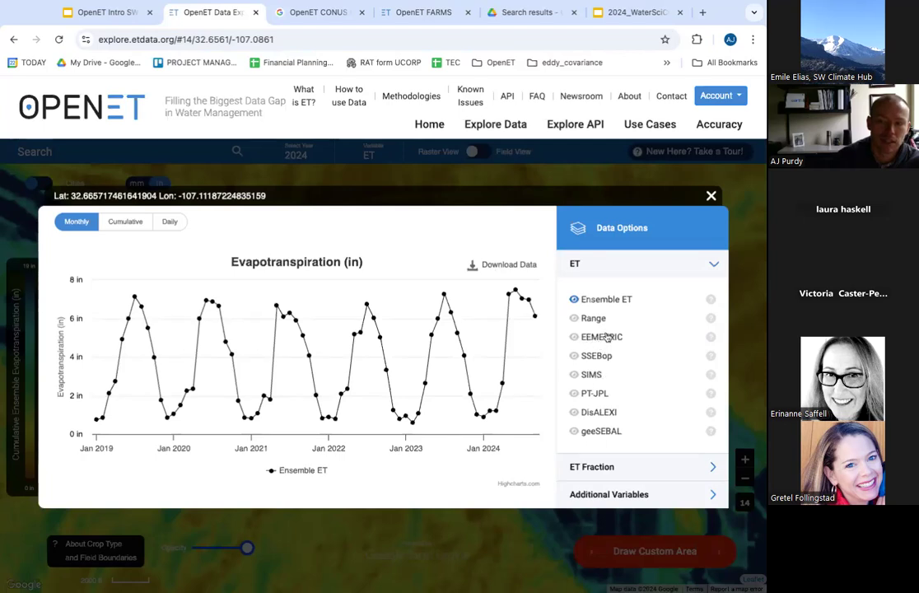
mouse_move(532, 312)
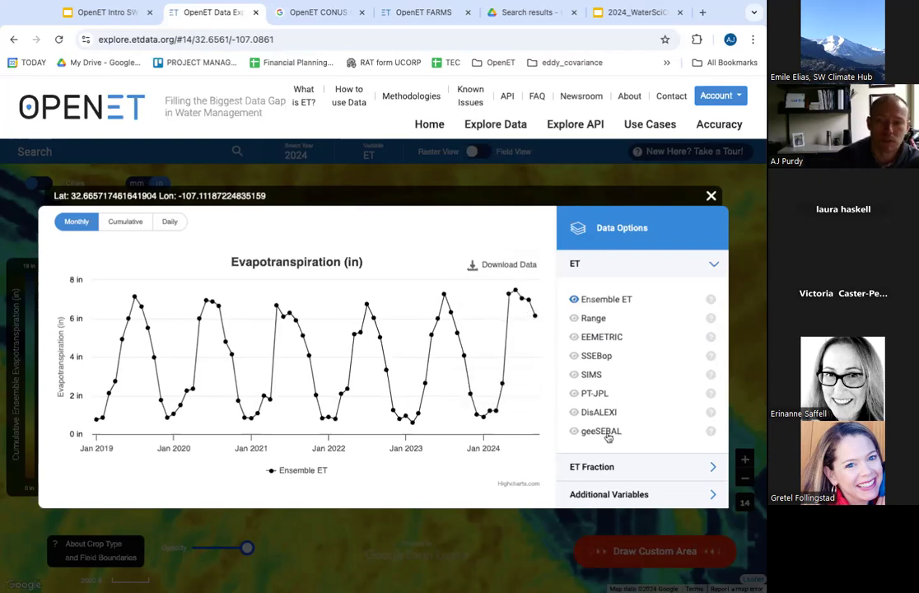
click(591, 318)
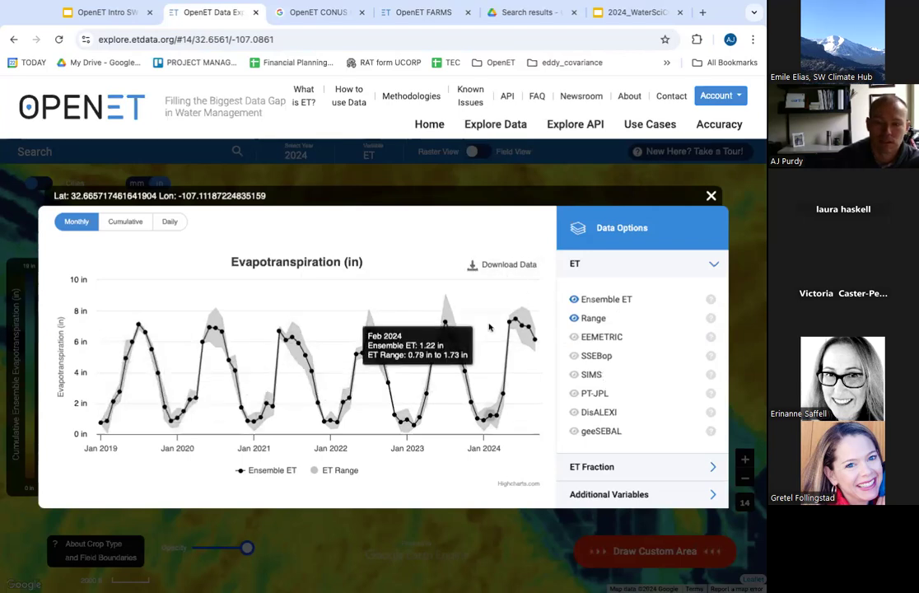
Review the download formats offered for the grid location's chart data and close the chart
click(493, 270)
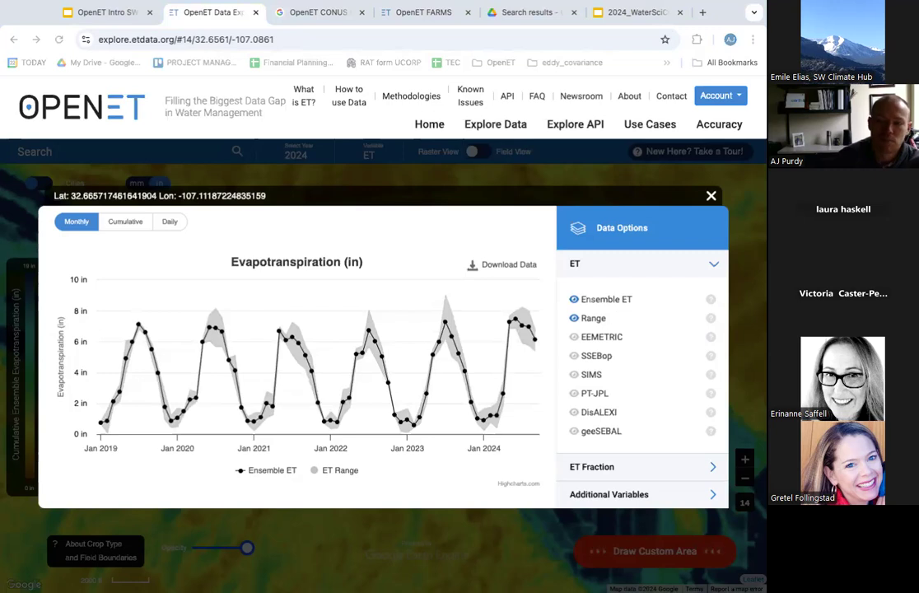
click(485, 269)
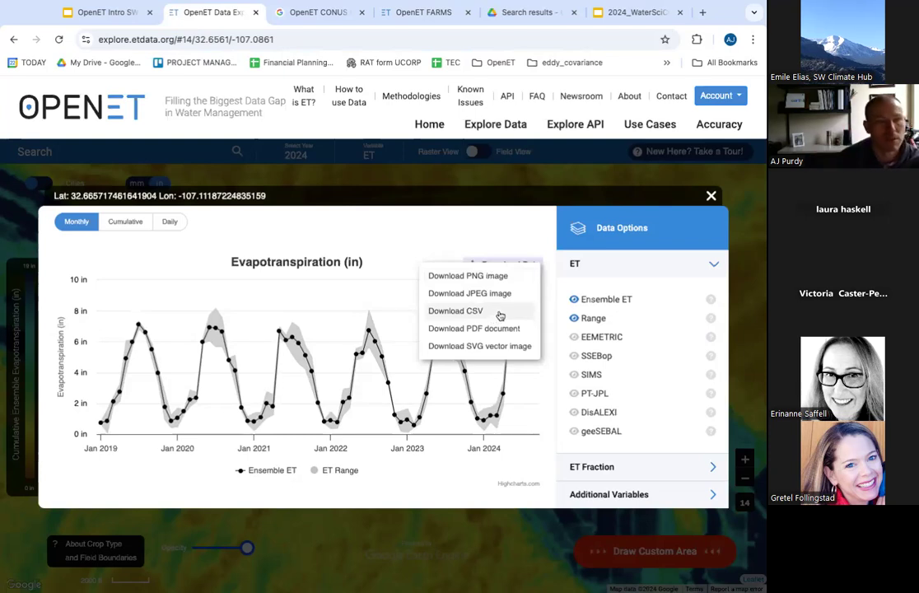
click(711, 197)
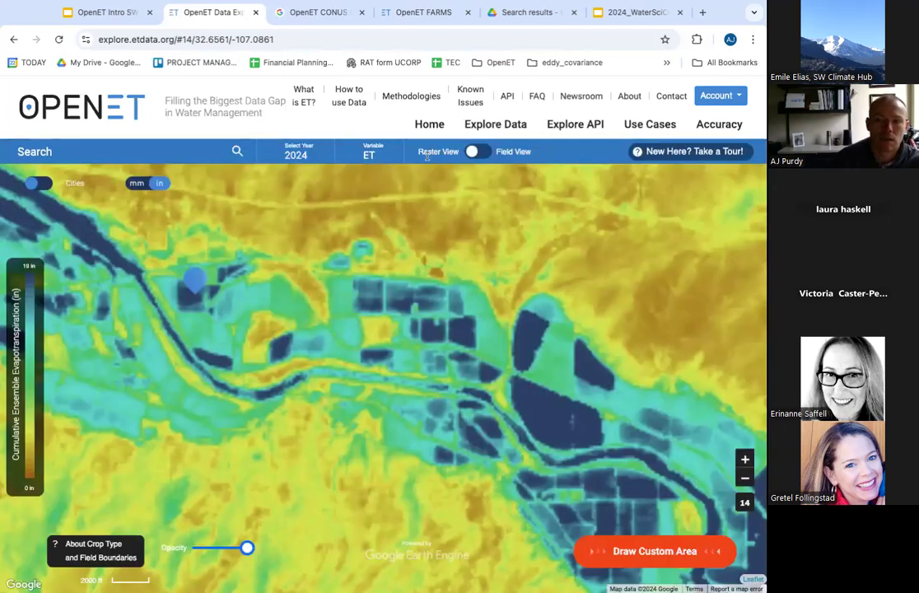
Switch the map from raster to field view and open the evapotranspiration chart of the 29-acre pecan field north of the river
drag(445, 151, 534, 155)
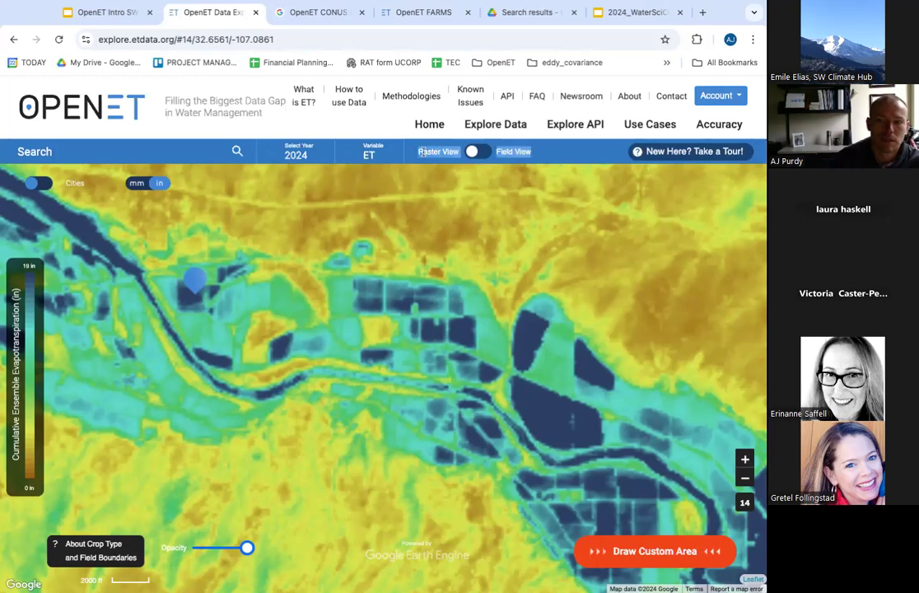
click(476, 152)
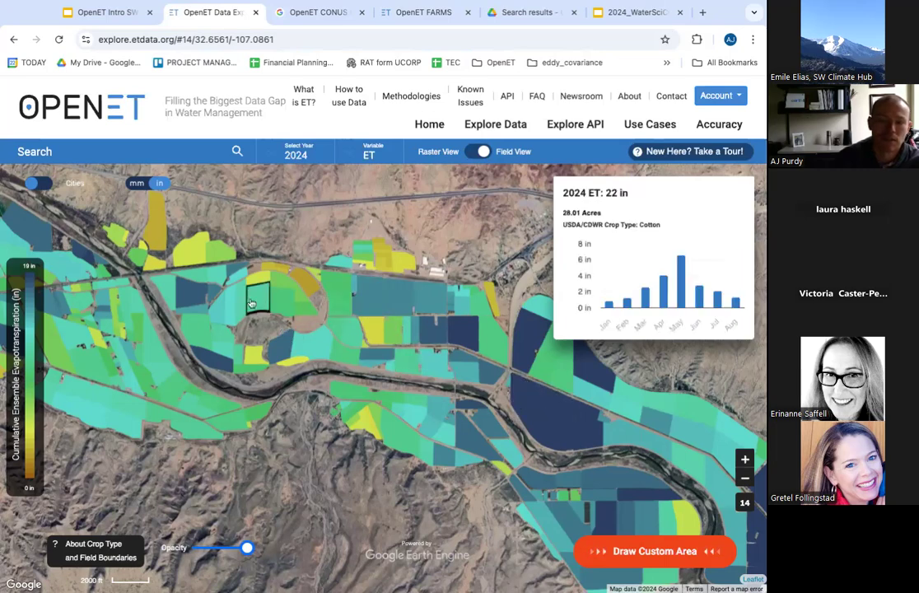
click(191, 294)
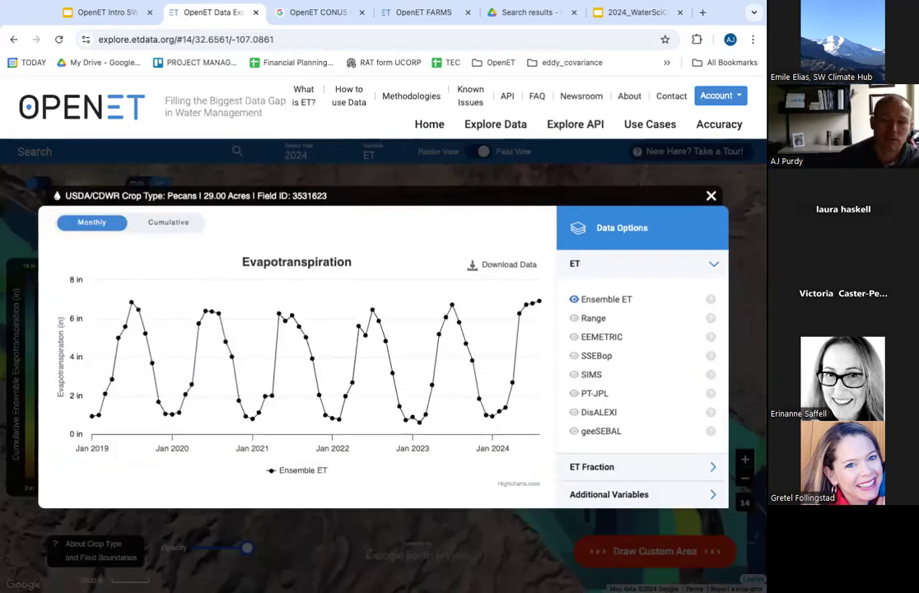
Show the Range, Precip (gridMET) and ETo series on the pecan field's chart, and close the chart
click(577, 323)
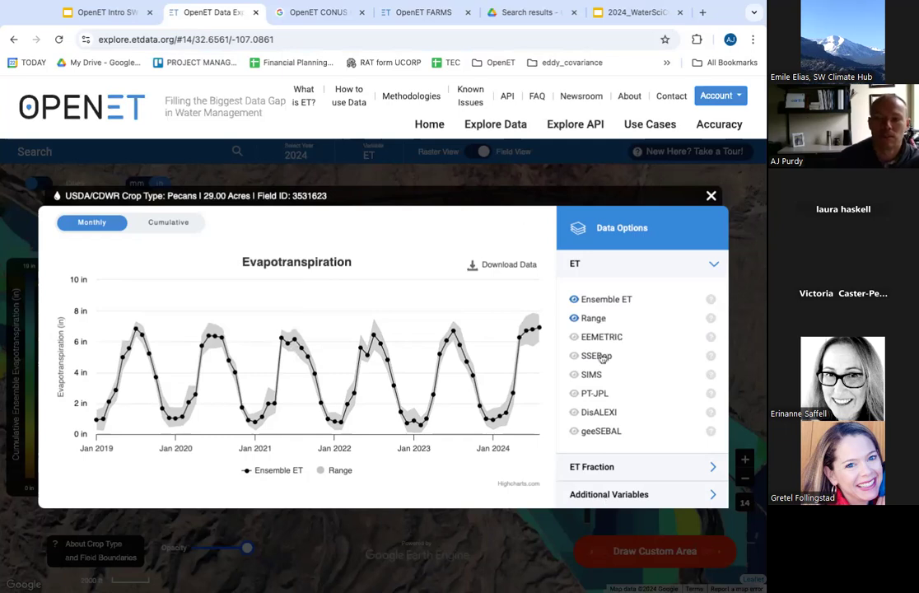
click(605, 495)
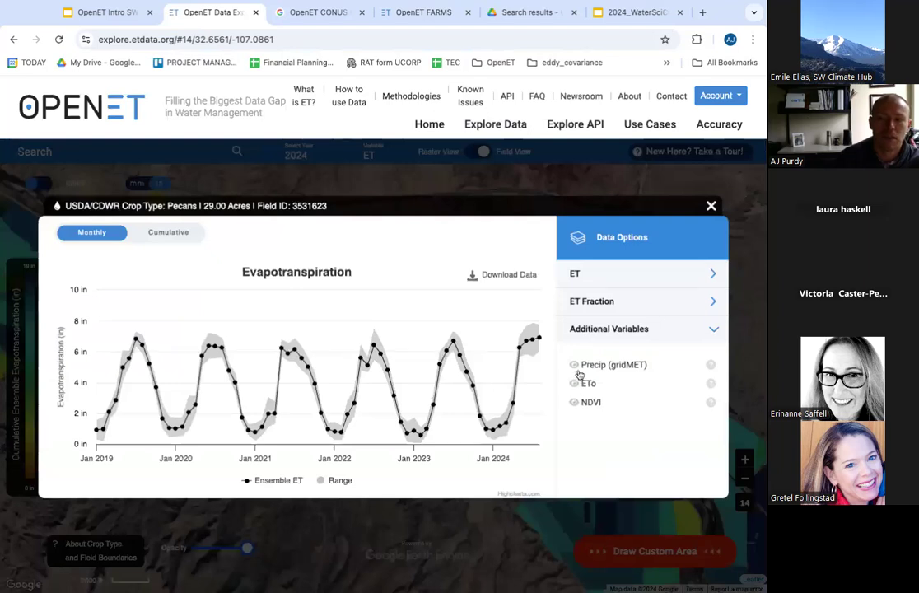
click(580, 368)
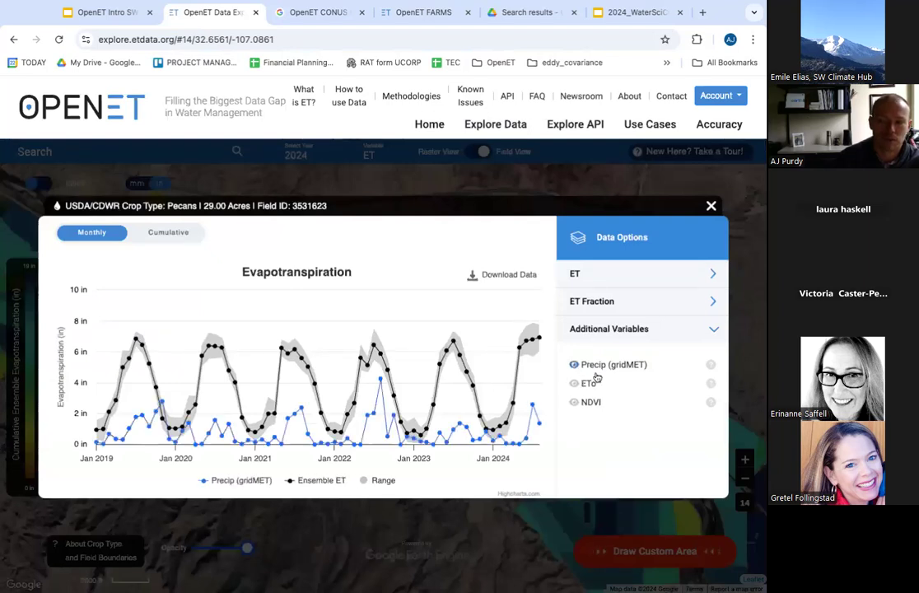
click(582, 392)
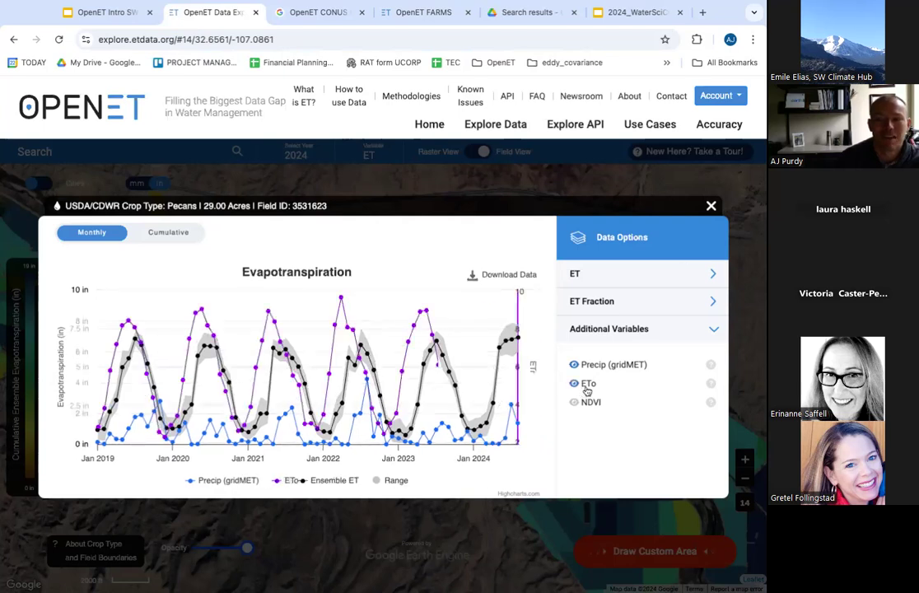
click(711, 205)
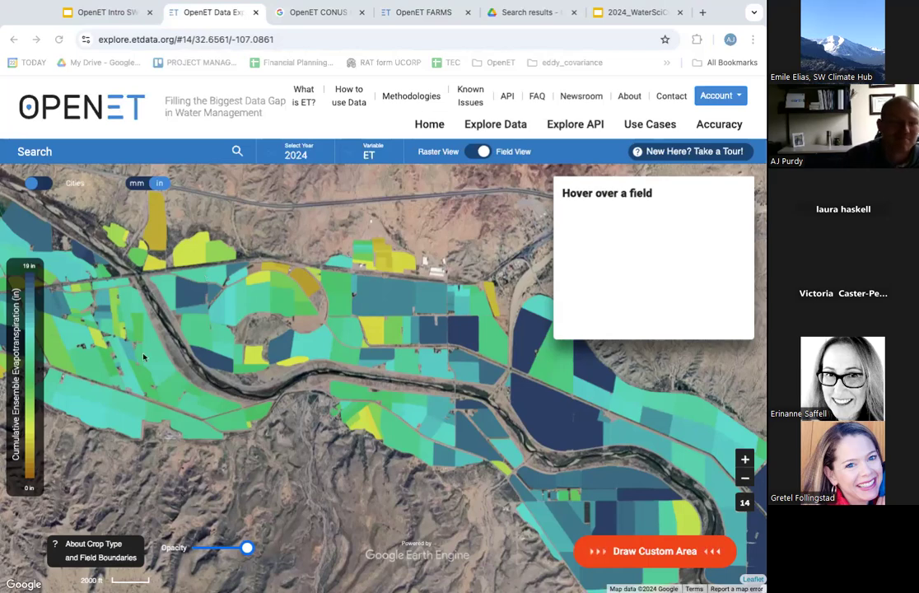
Reopen the evapotranspiration chart of the 29-acre pecan field, make the browser window narrower, and close the chart
click(196, 304)
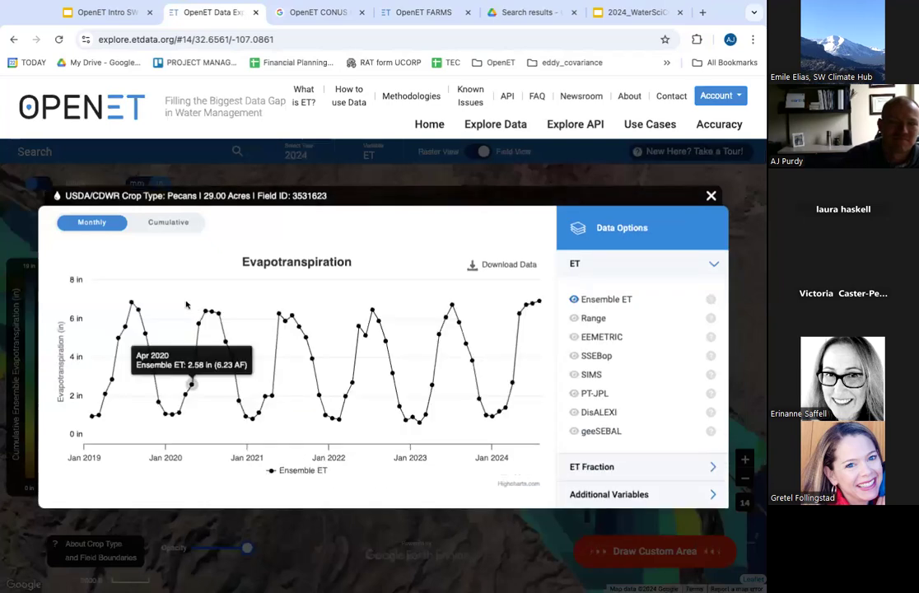
drag(4, 258, 45, 294)
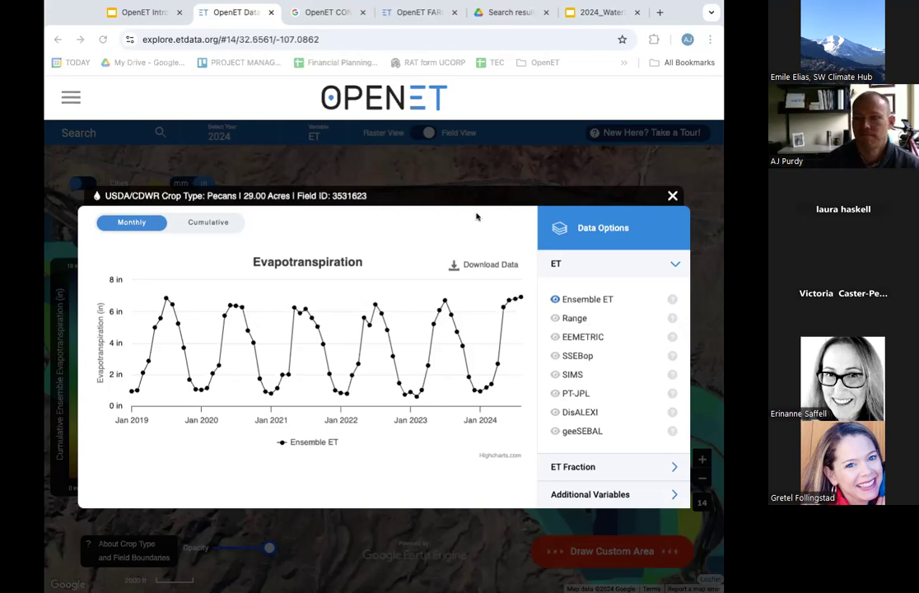
click(673, 196)
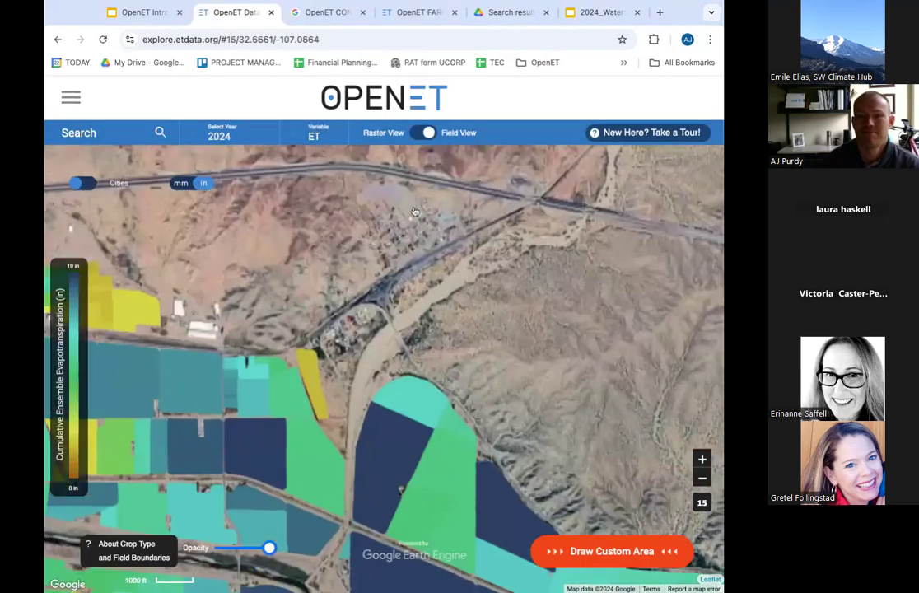
Close the Data Explorer page and return to the OpenET intro presentation, advancing to the slide on the six ET models
click(272, 13)
click(156, 12)
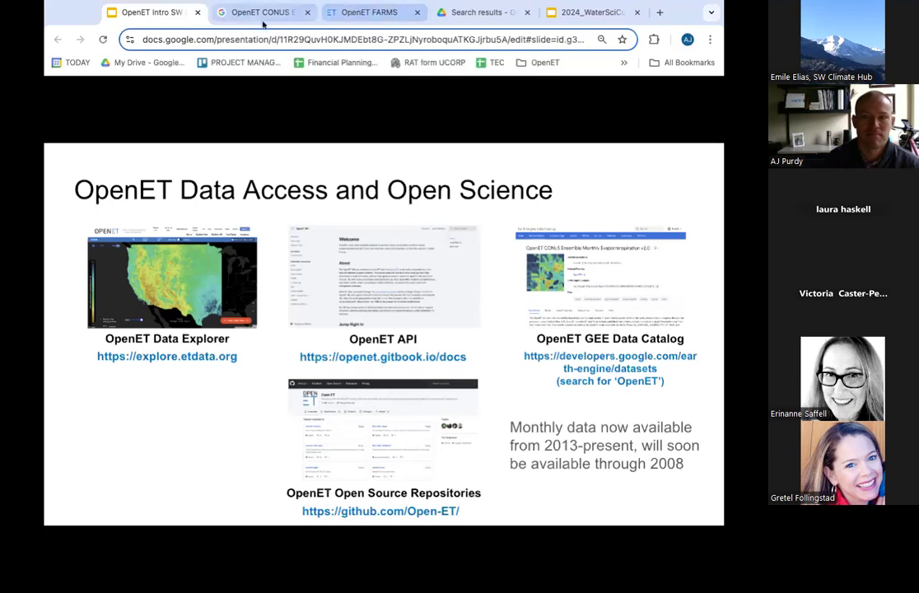
key(Right)
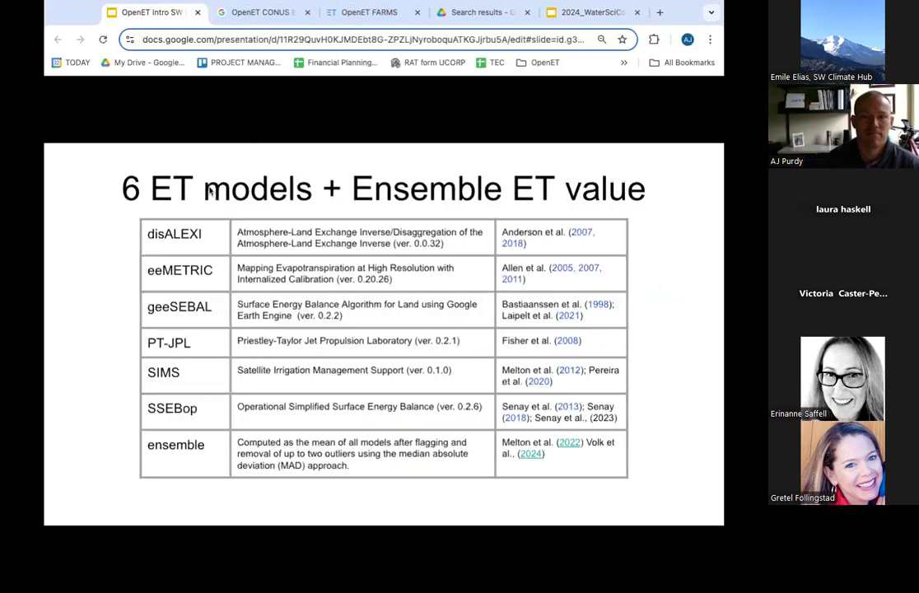
Load explore.etdata.org in place of the Earth Engine catalog page, choose gridded data, and switch the map to field view
click(247, 19)
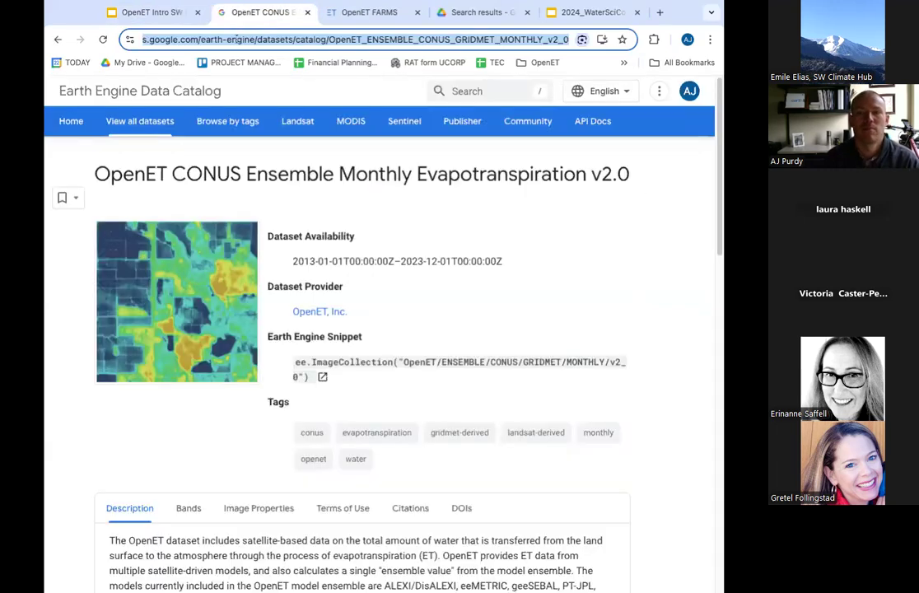
text(explore.etdata.org)
key(Return)
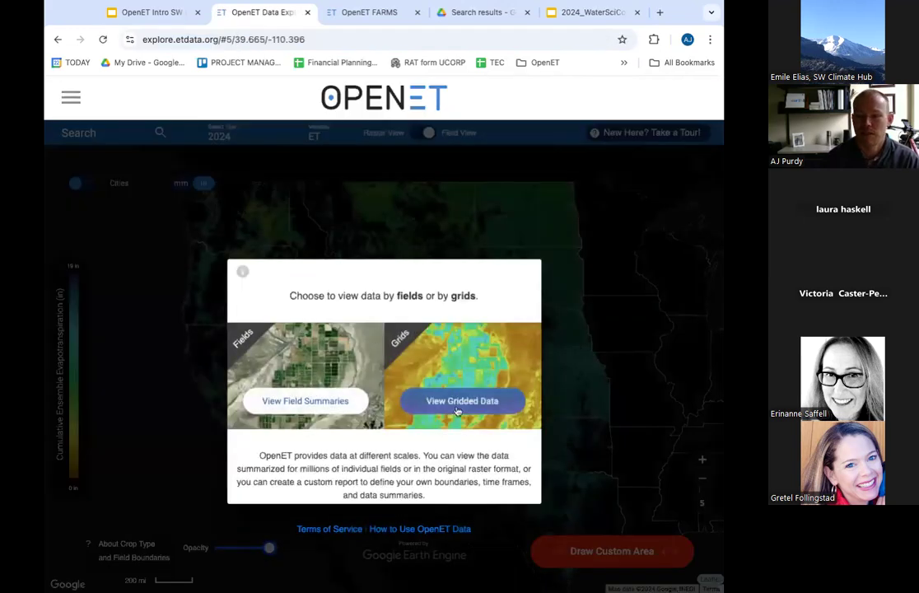
click(458, 402)
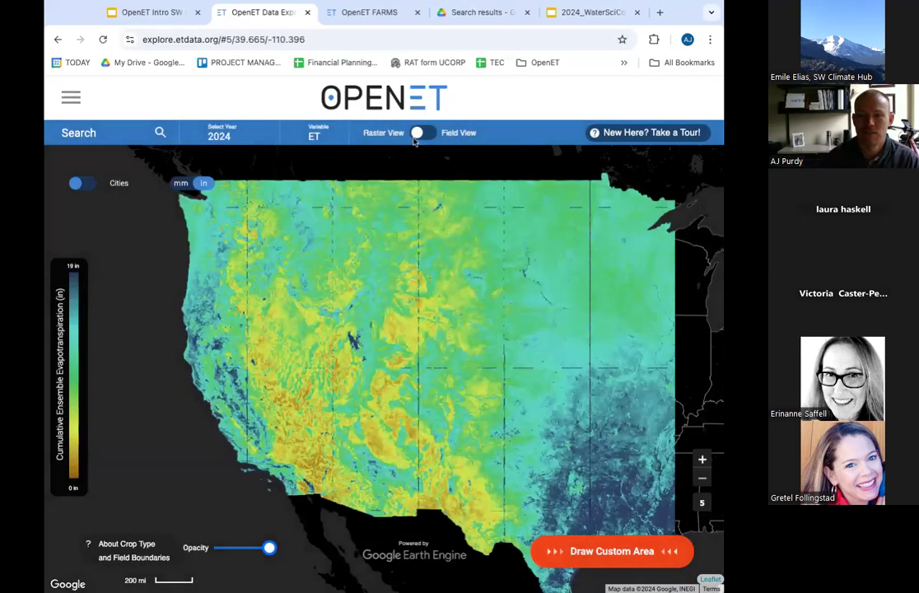
click(418, 133)
Open the evapotranspiration chart of the 138.63-acre pecan field in the southern New Mexico river valley and switch it to cumulative values
scroll(412, 502, up, 1)
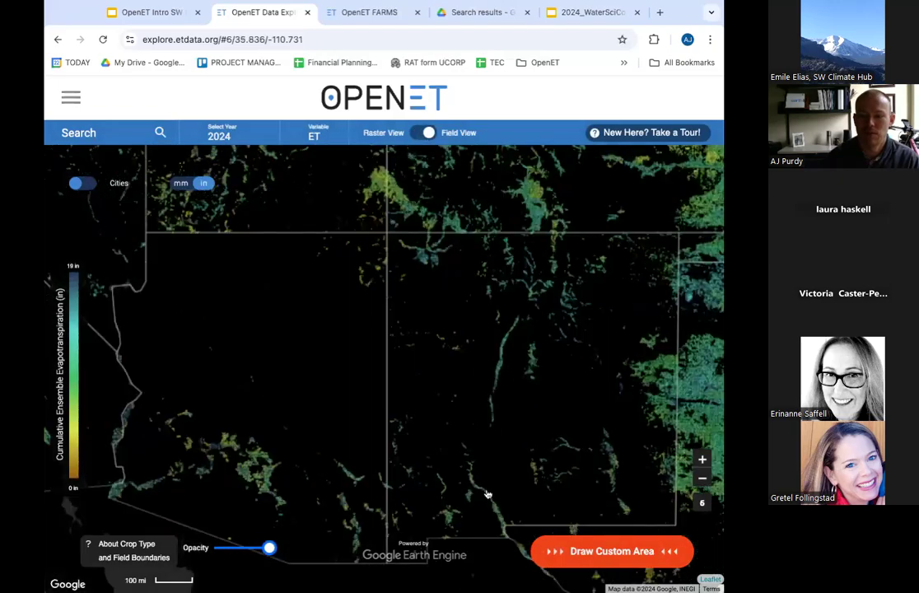
scroll(488, 496, up, 2)
drag(491, 500, 361, 365)
scroll(396, 385, up, 1)
scroll(393, 389, up, 3)
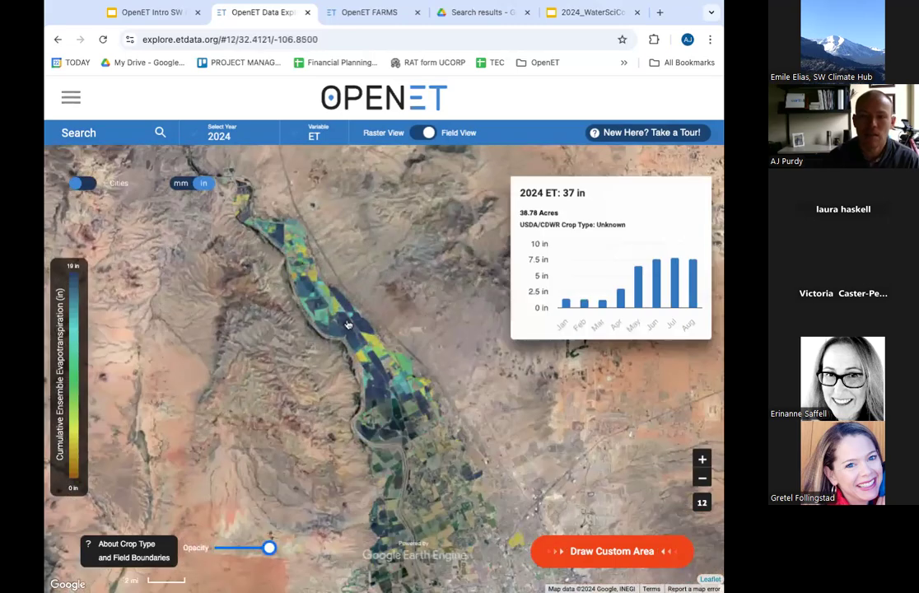
scroll(325, 291, up, 1)
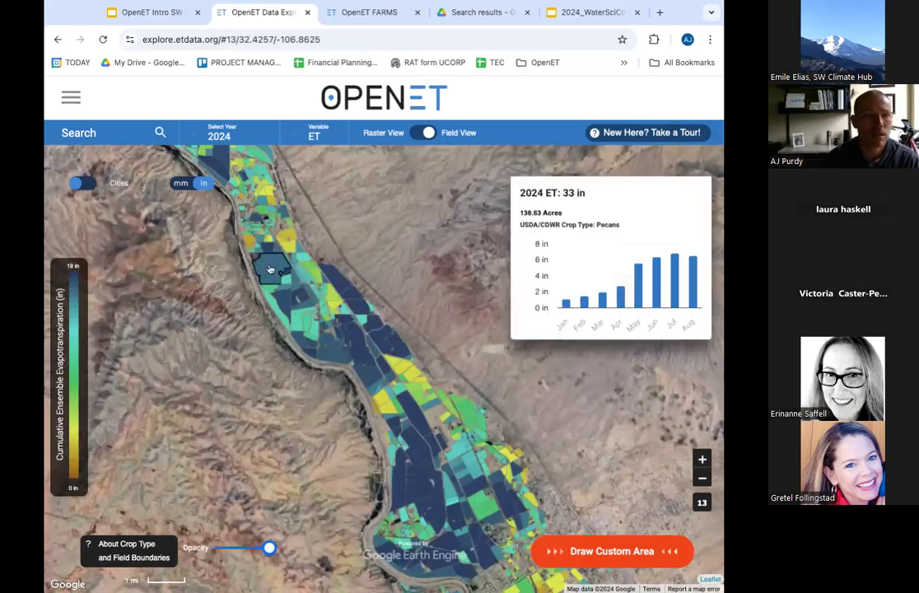
click(270, 269)
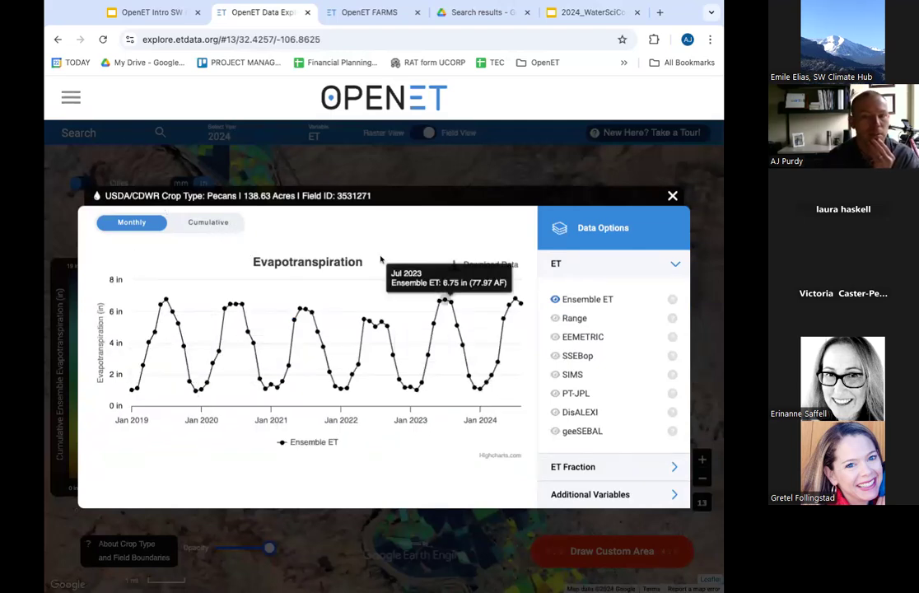
click(209, 223)
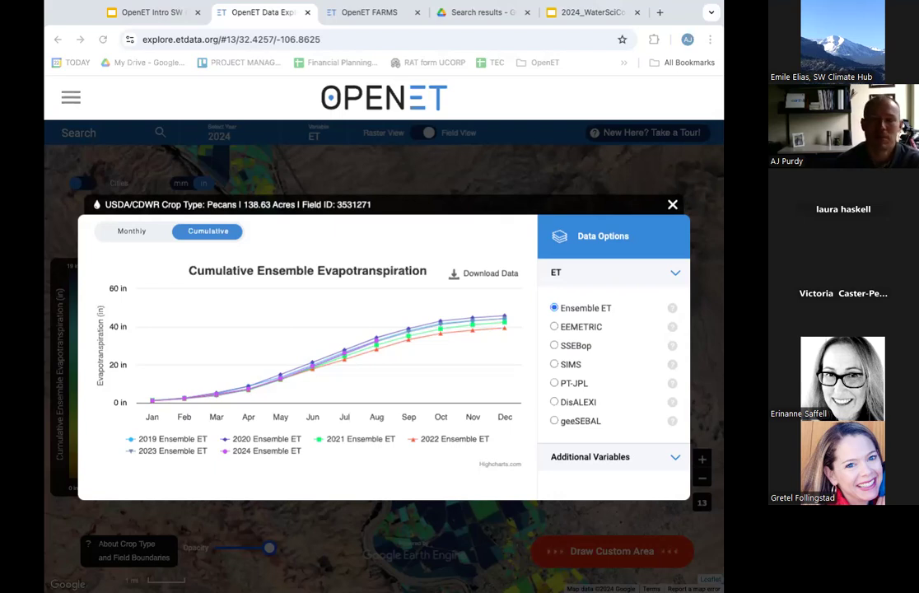
mouse_move(412, 251)
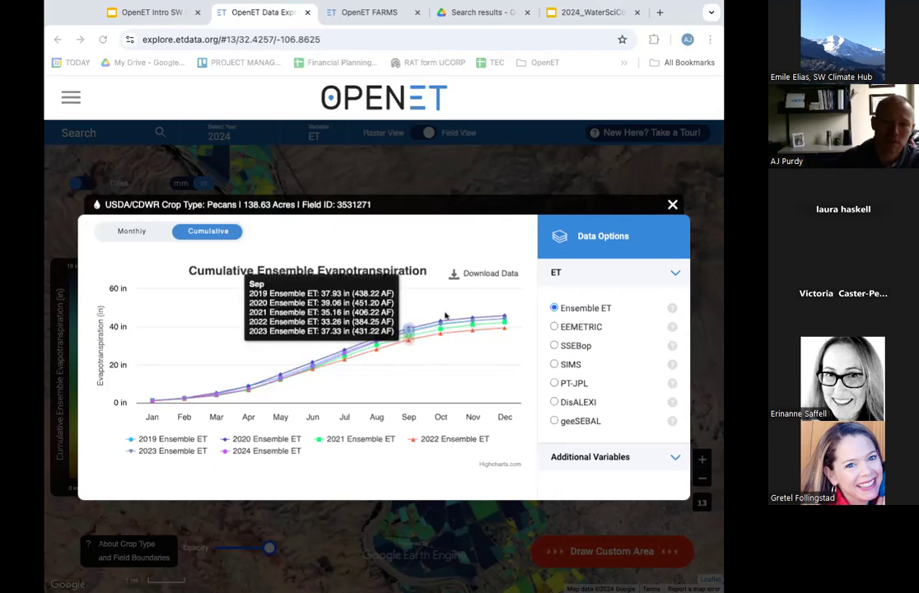